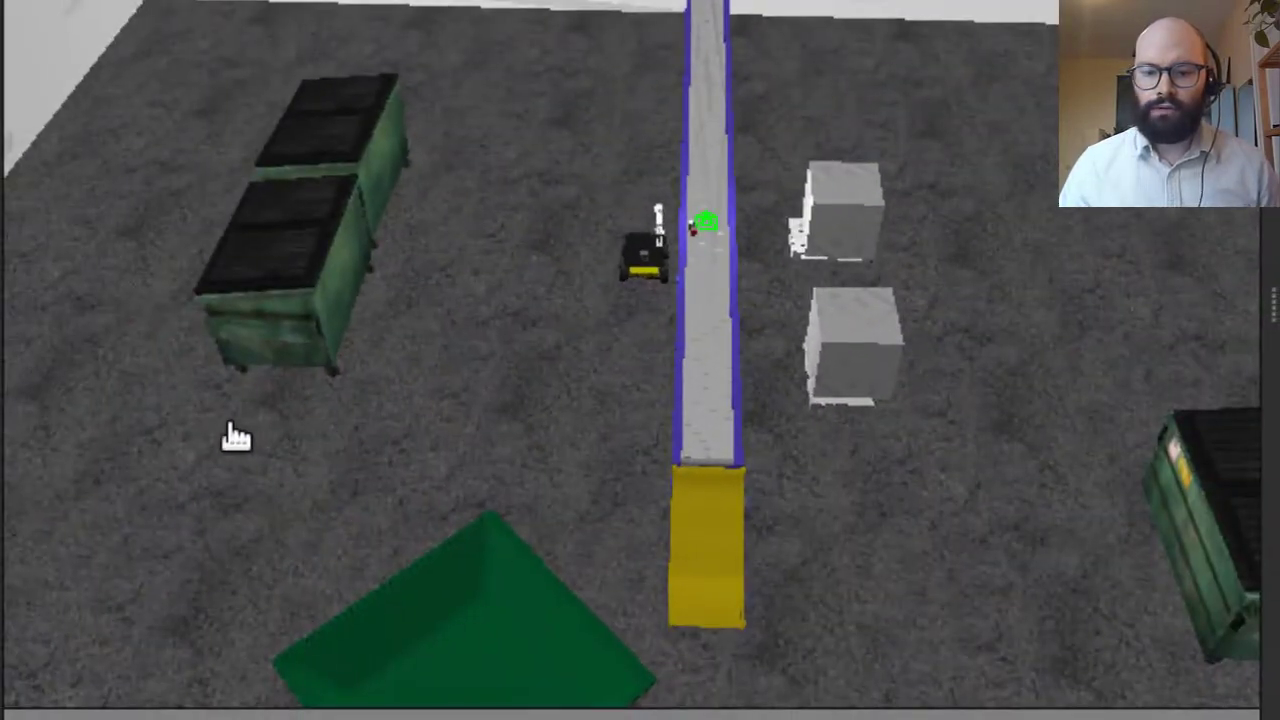
Step: Pan the Gazebo view across the warehouse floor to survey the conveyor, bins and robot
{"action": "left_click_drag", "start_coordinate": [235, 437], "coordinate": [523, 286]}
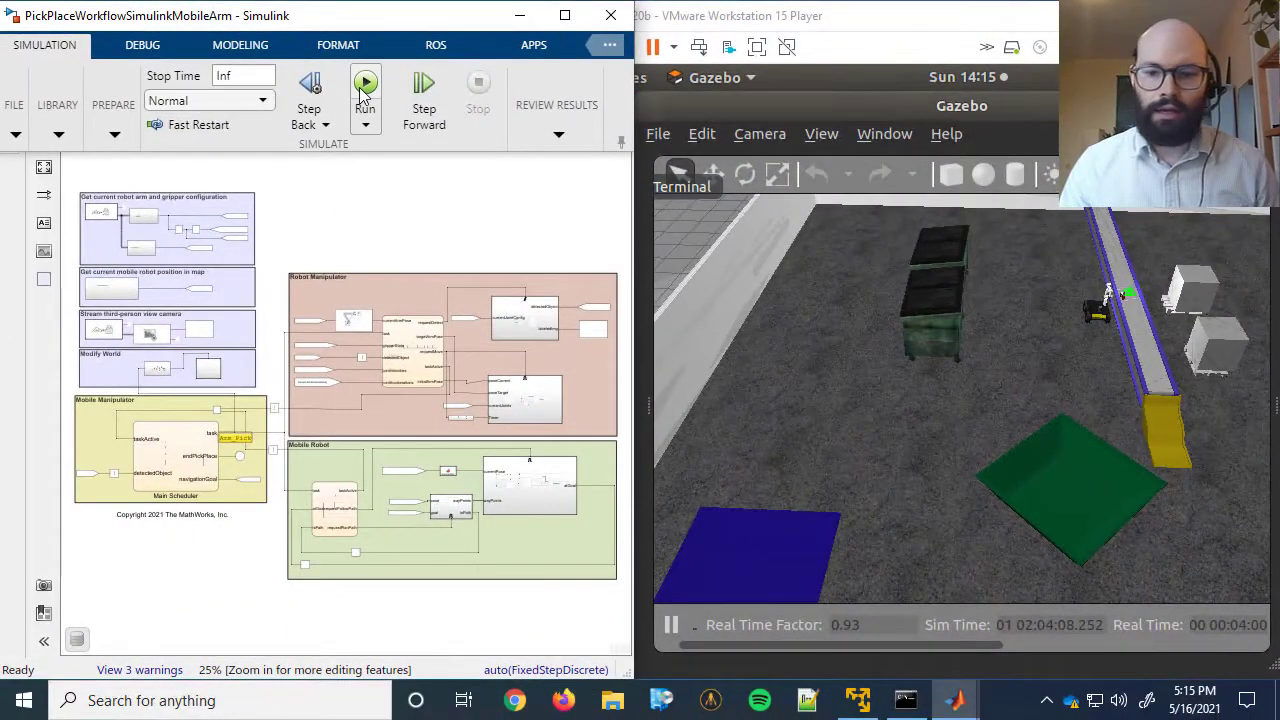
Step: Run the pick-and-place simulation, raise Gazebo, and place the third-person camera feed over it
{"action": "left_click", "coordinate": [365, 90]}
{"action": "left_click", "coordinate": [833, 366]}
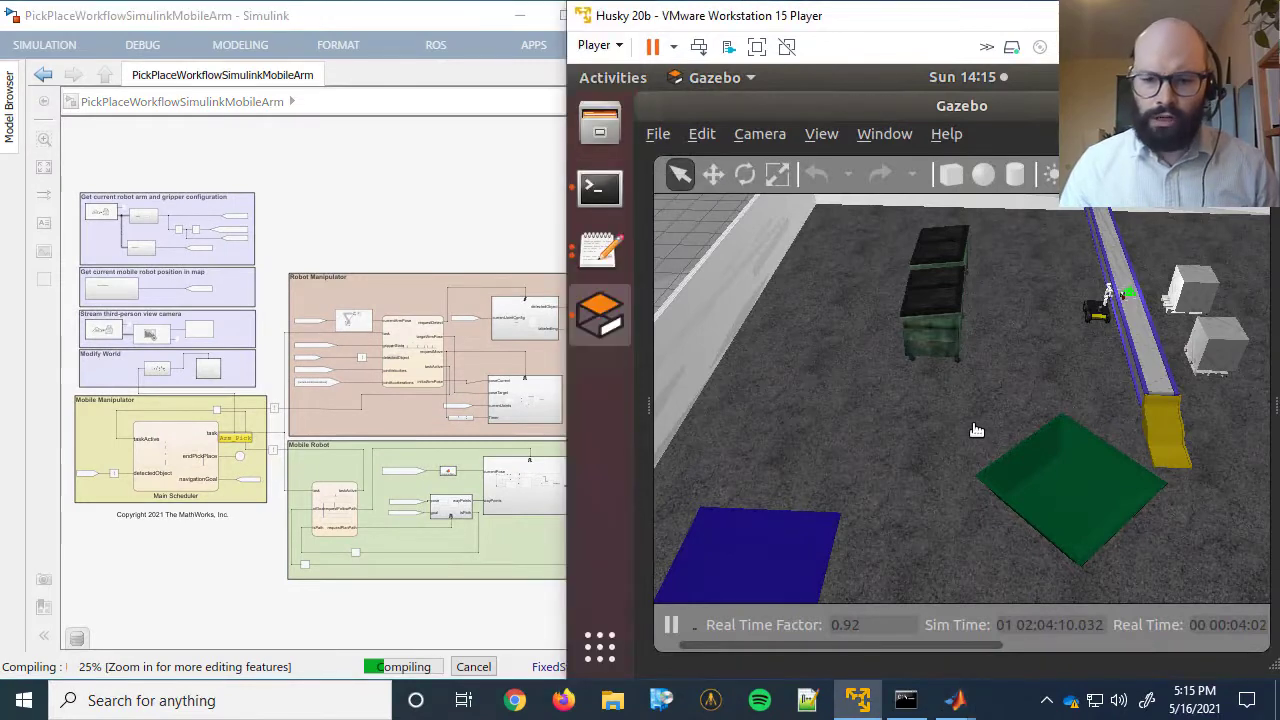
{"action": "left_click_drag", "start_coordinate": [977, 430], "coordinate": [890, 431]}
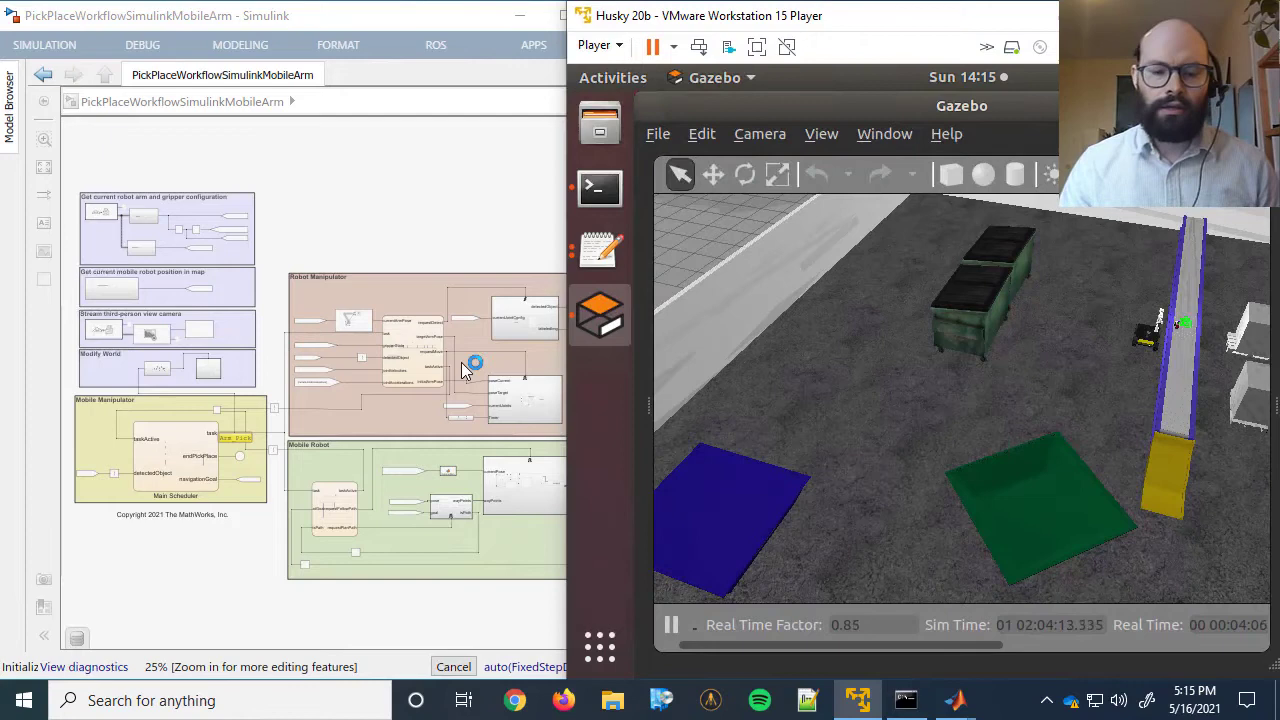
{"action": "left_click_drag", "start_coordinate": [375, 415], "coordinate": [812, 426]}
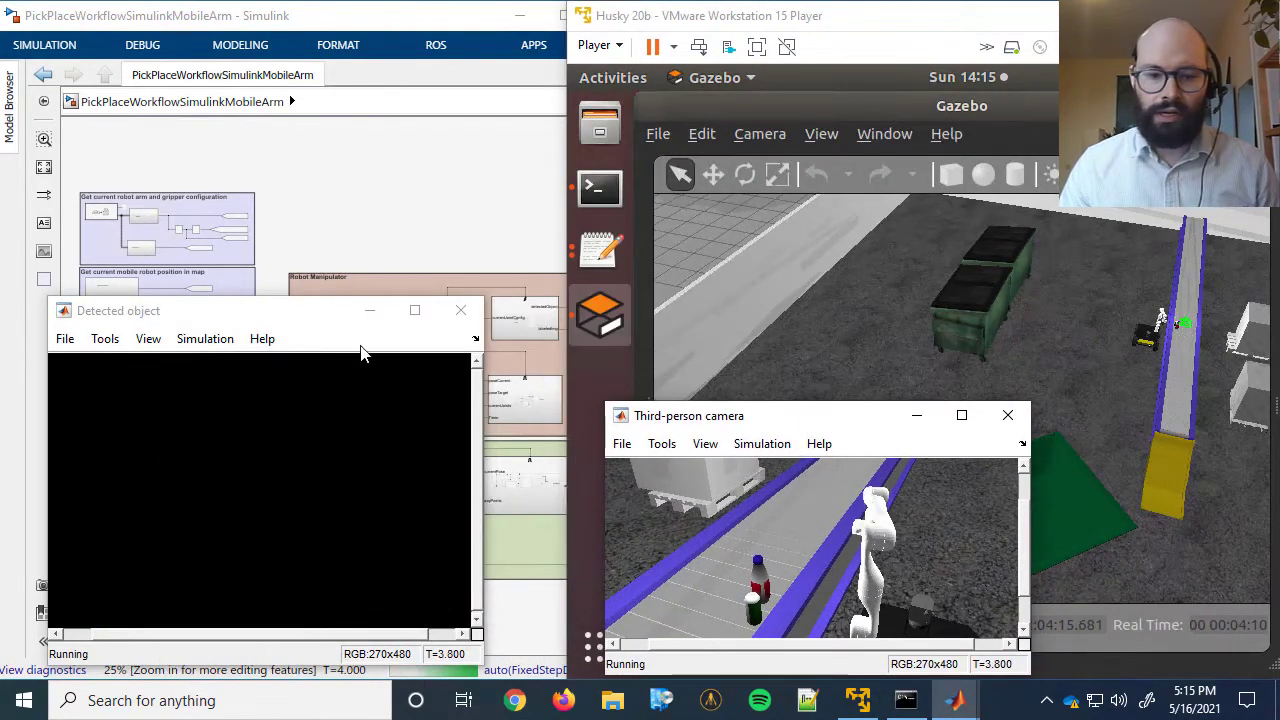
{"action": "left_click", "coordinate": [222, 318]}
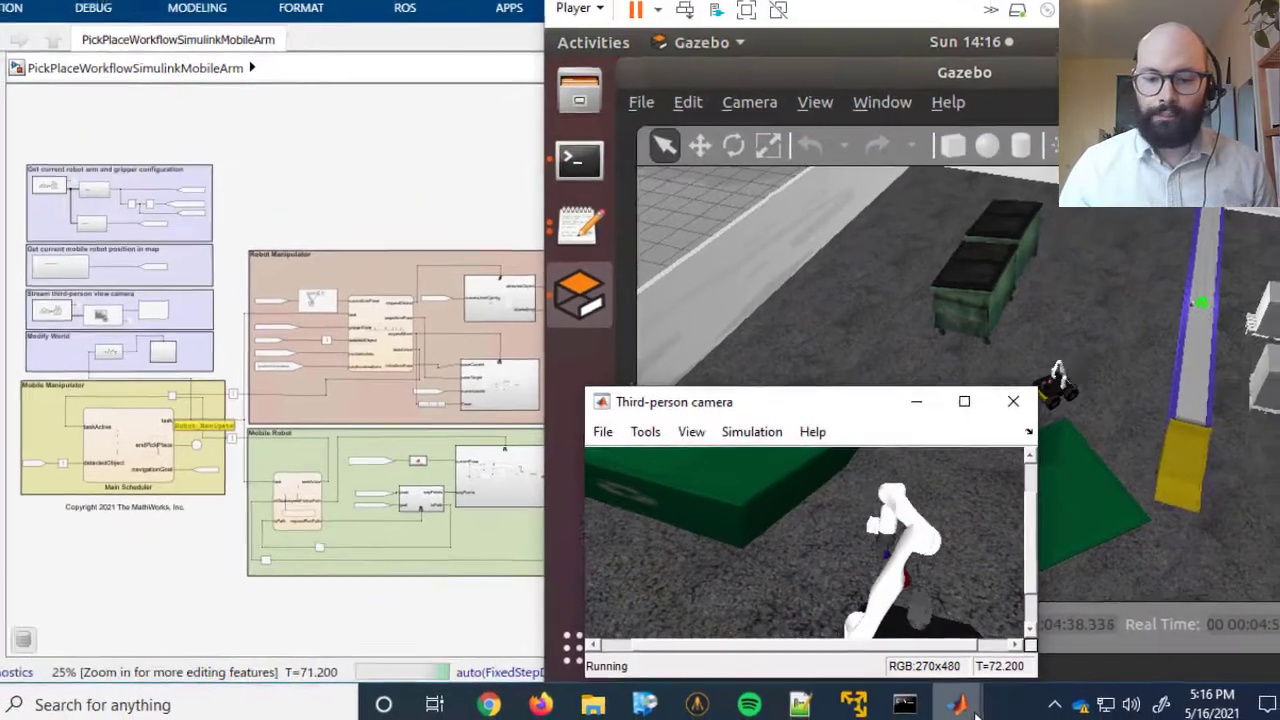
Step: Check the Husky's path on the Figure 1 occupancy grid, then minimize the map and camera feed
{"action": "mouse_move", "coordinate": [960, 705]}
{"action": "left_click", "coordinate": [1209, 618]}
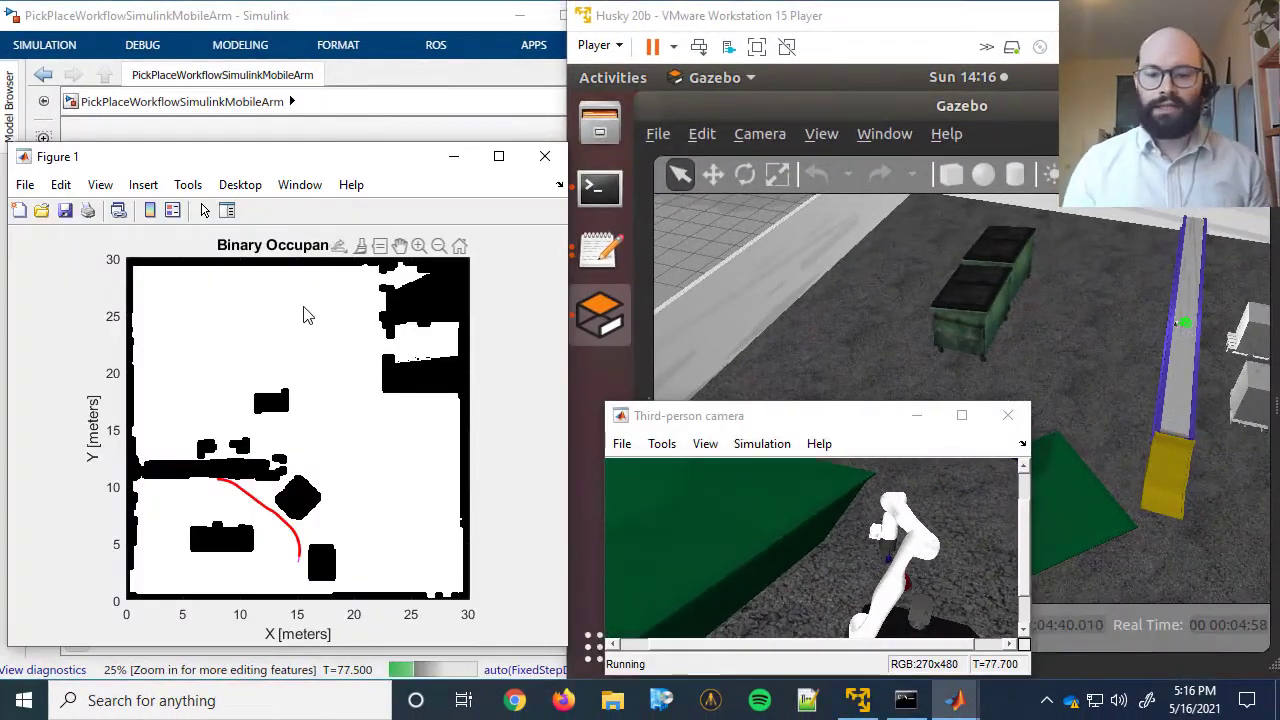
{"action": "left_click_drag", "start_coordinate": [771, 423], "coordinate": [814, 120]}
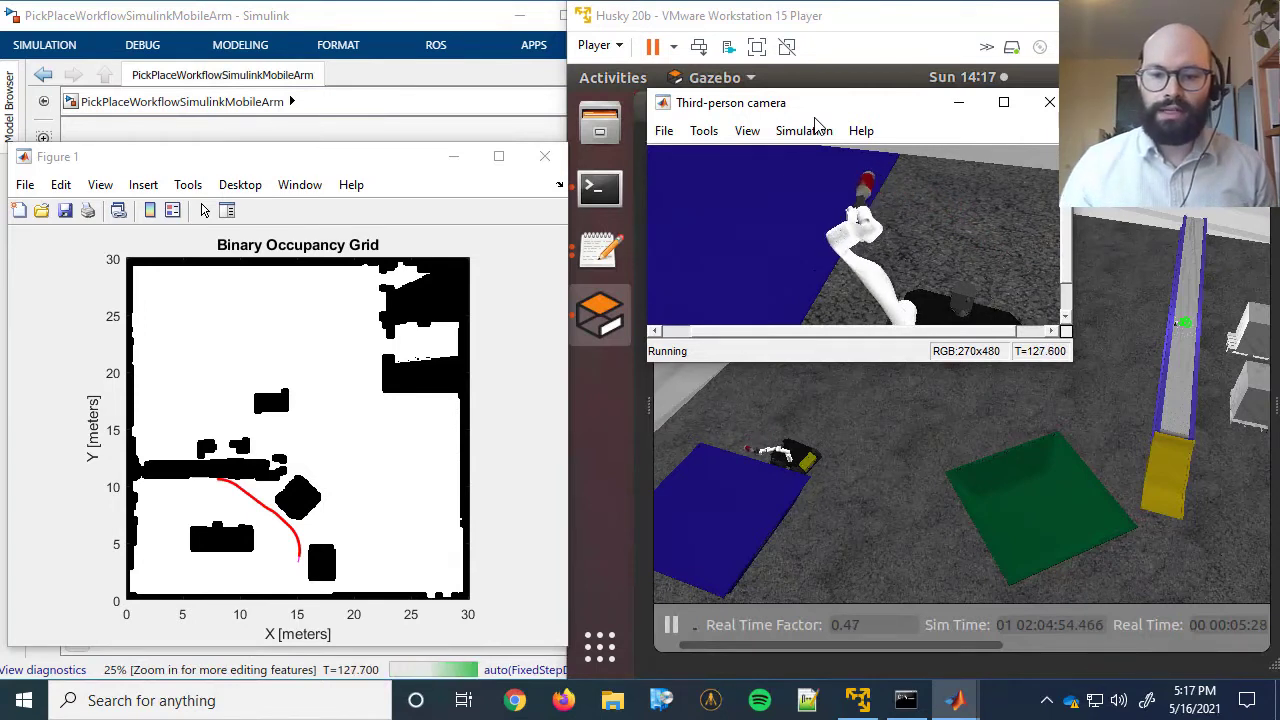
{"action": "left_click", "coordinate": [958, 106]}
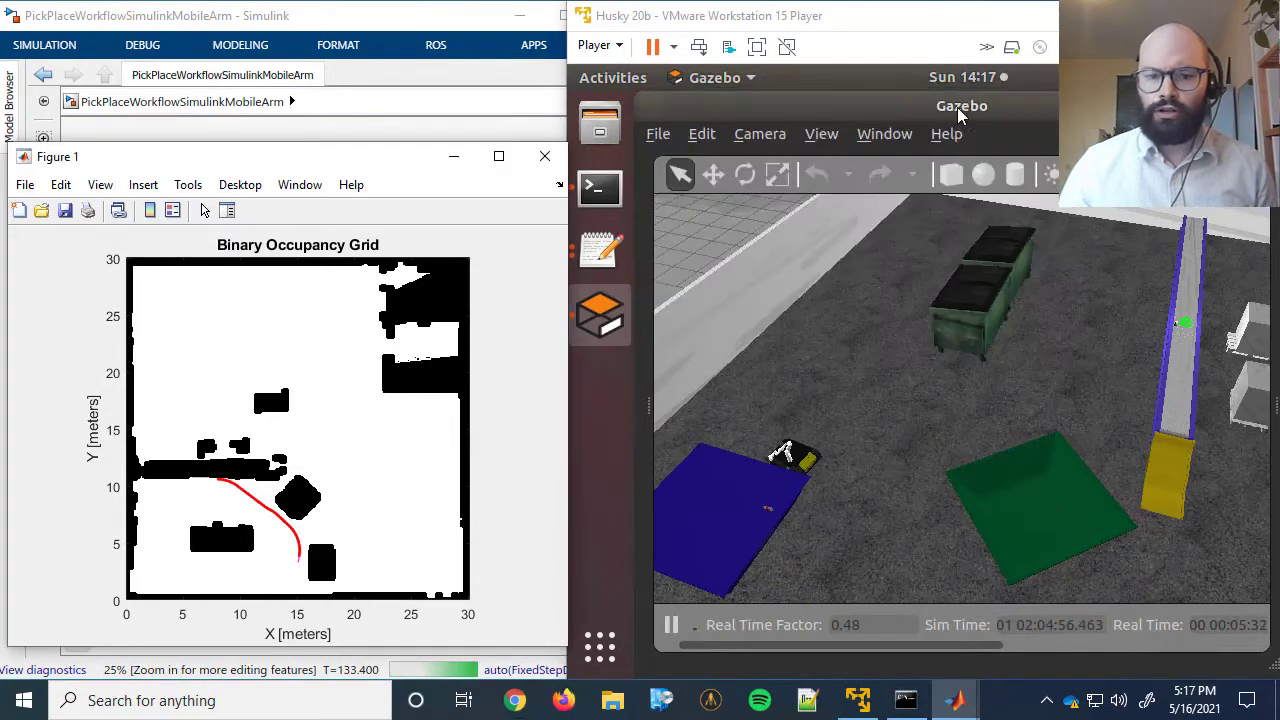
{"action": "left_click", "coordinate": [460, 166]}
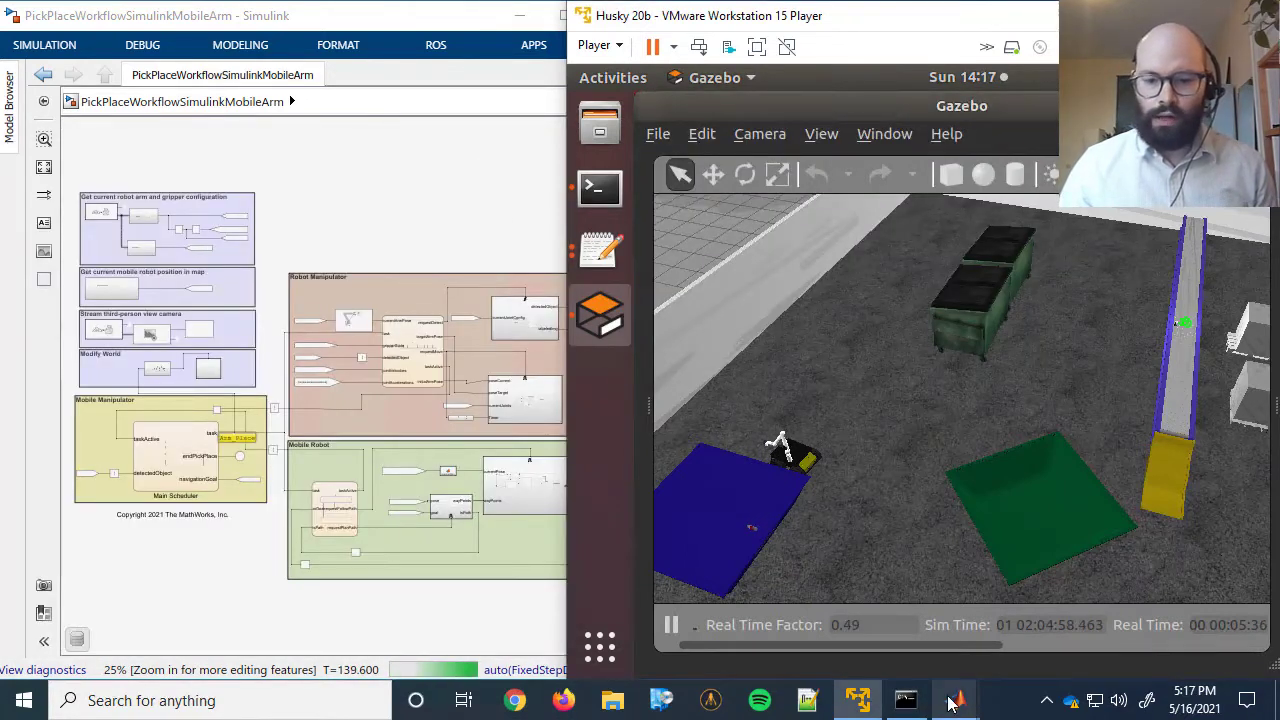
Step: Restore the third-person camera feed to the lower right and bring the Simulink model forward
{"action": "mouse_move", "coordinate": [952, 703]}
{"action": "left_click", "coordinate": [1048, 610]}
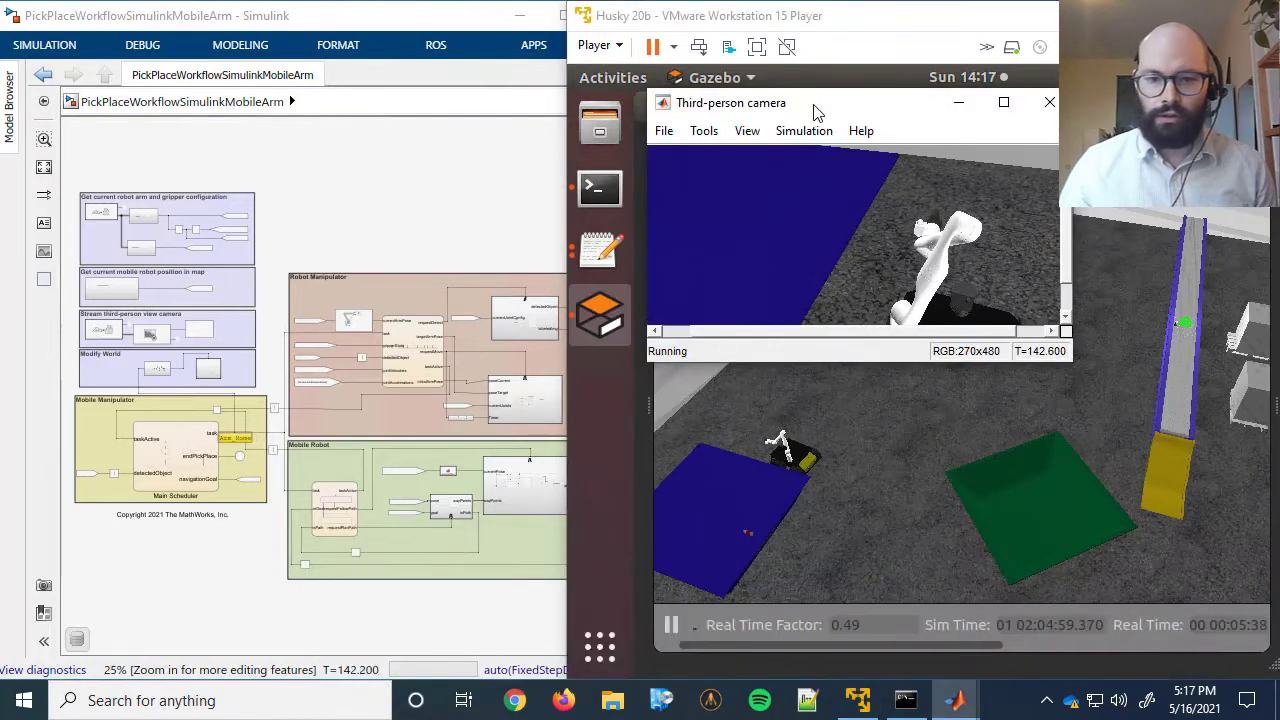
{"action": "left_click_drag", "start_coordinate": [817, 113], "coordinate": [1029, 410]}
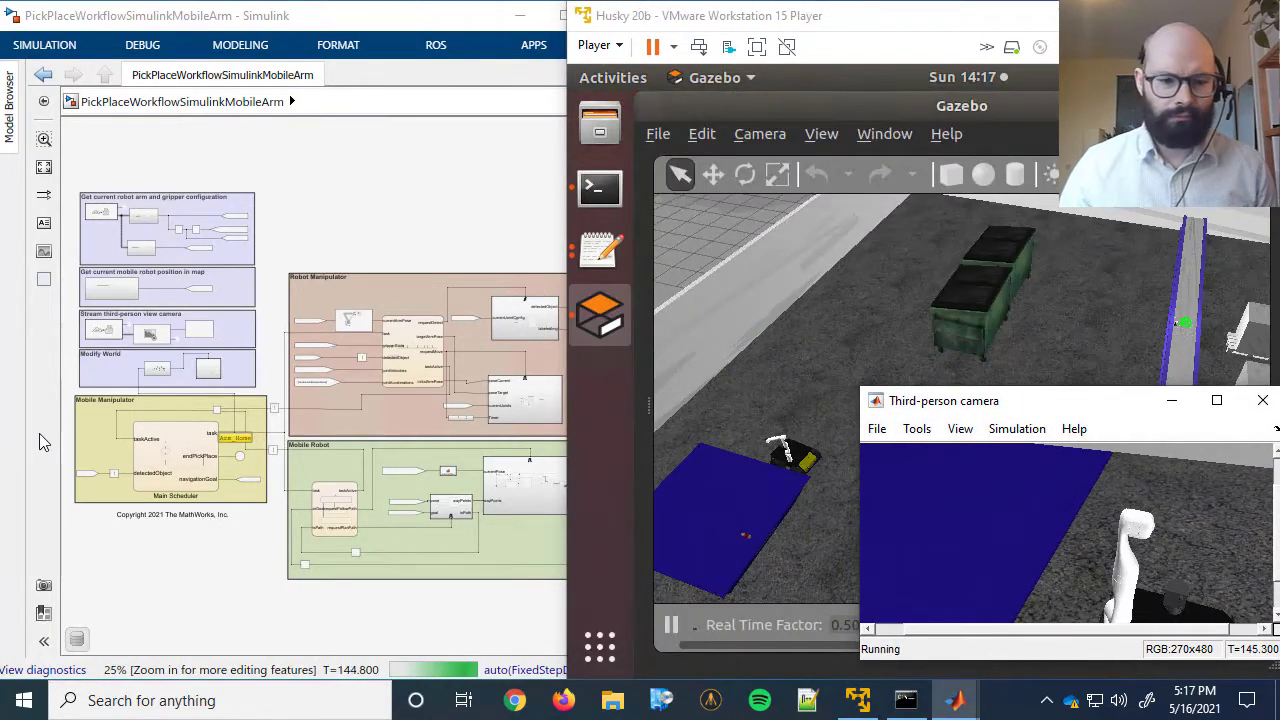
{"action": "left_click", "coordinate": [122, 548]}
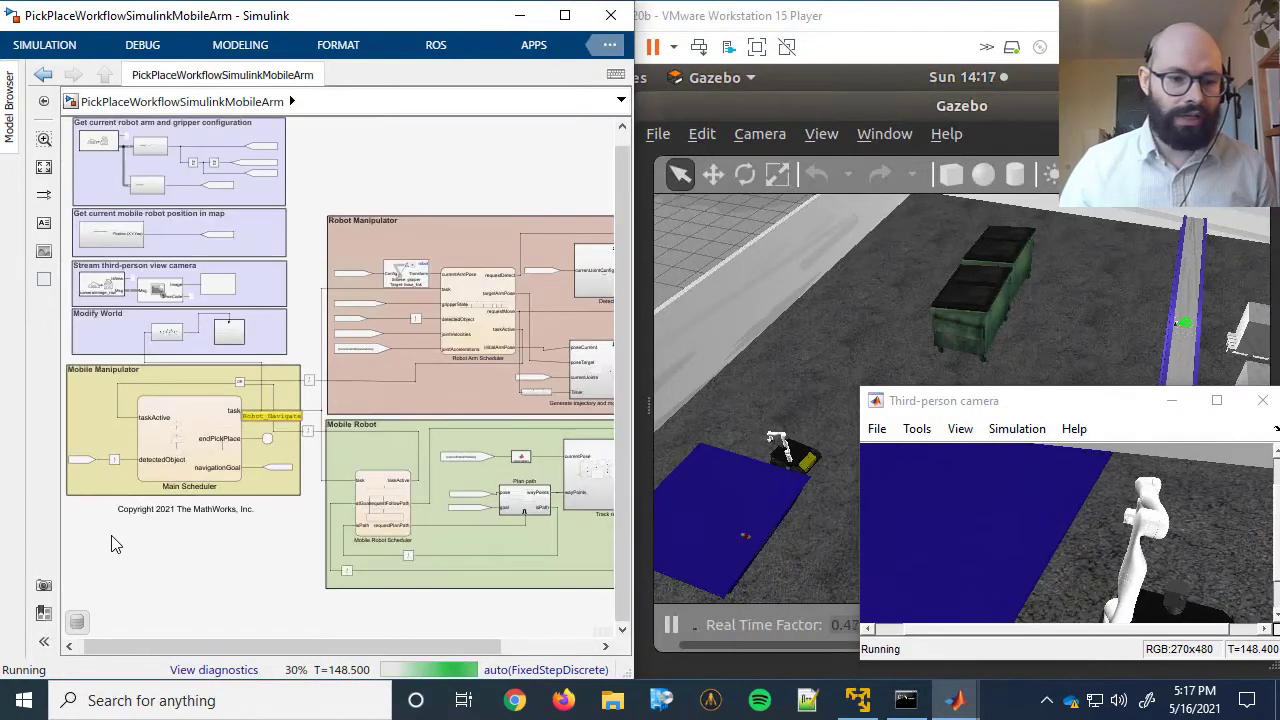
Step: Zoom into the Robot Manipulator area to show its scheduler, detection and trajectory blocks
{"action": "scroll", "coordinate": [248, 602], "scroll_direction": "up", "scroll_amount": 1}
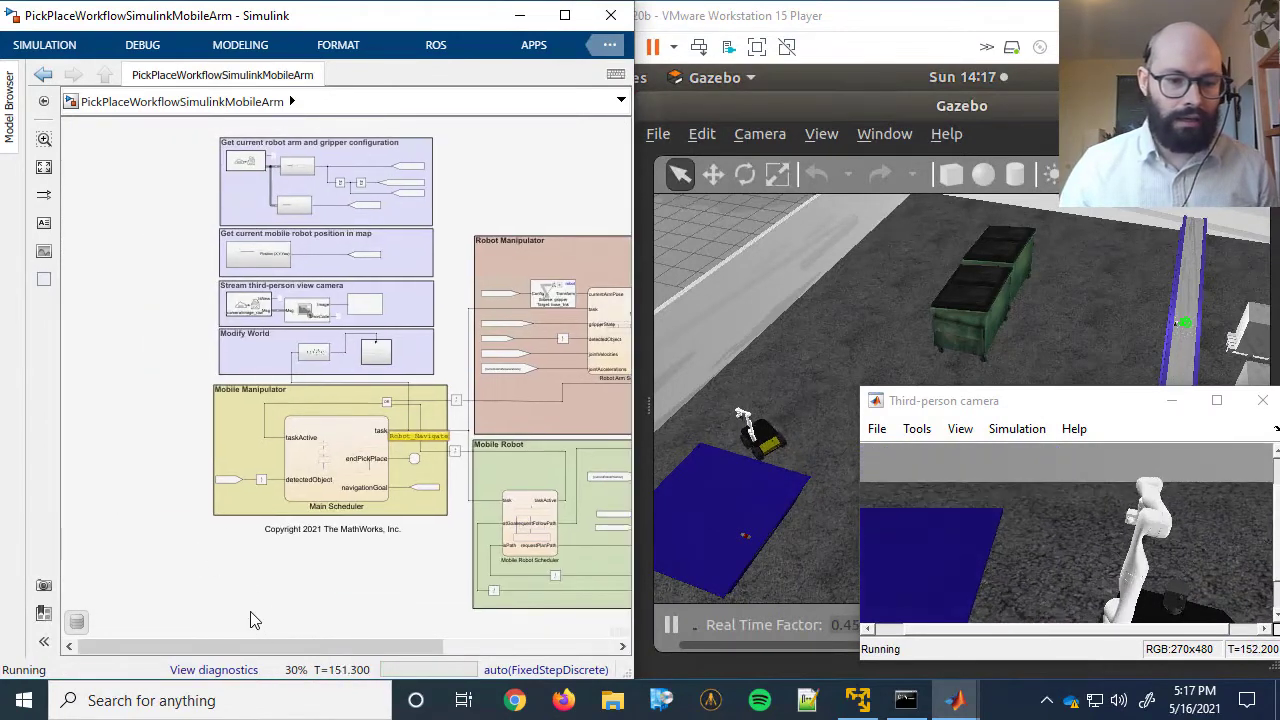
{"action": "scroll", "coordinate": [303, 580], "scroll_direction": "up", "scroll_amount": 2}
{"action": "scroll", "coordinate": [308, 580], "scroll_direction": "up", "scroll_amount": 1}
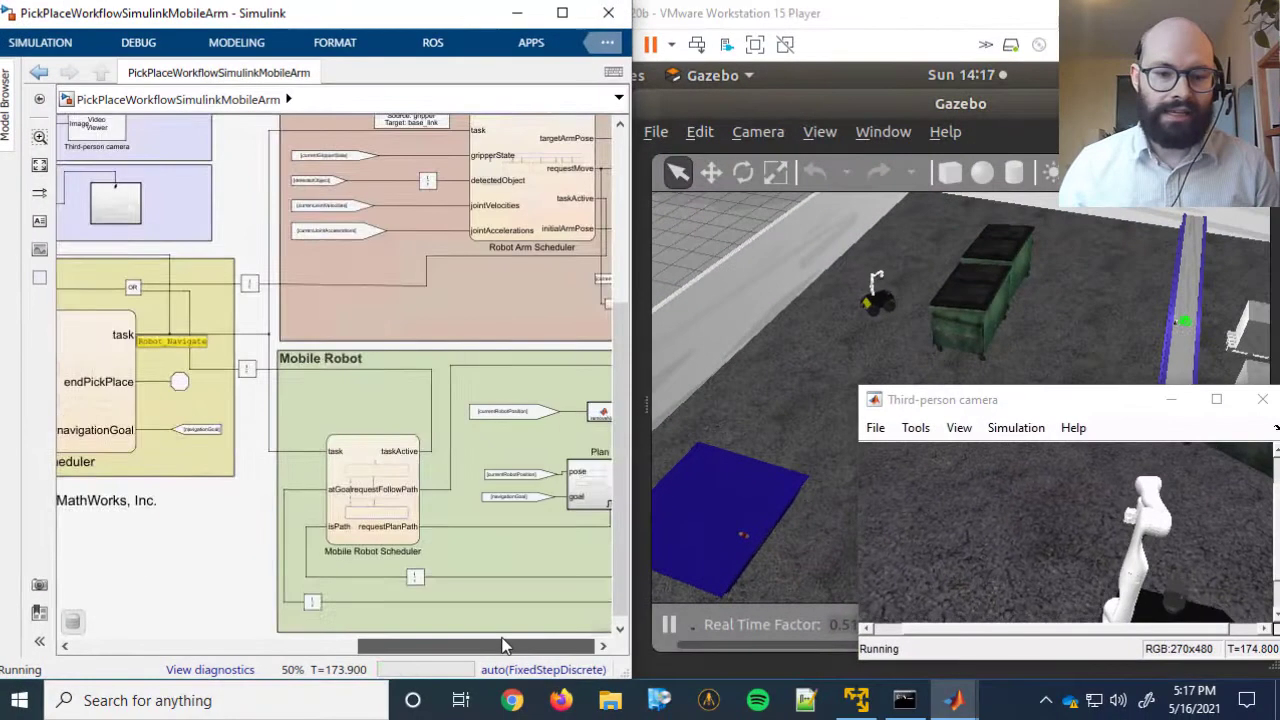
{"action": "scroll", "coordinate": [405, 557], "scroll_direction": "right", "scroll_amount": 5}
{"action": "scroll", "coordinate": [117, 246], "scroll_direction": "down", "scroll_amount": 1}
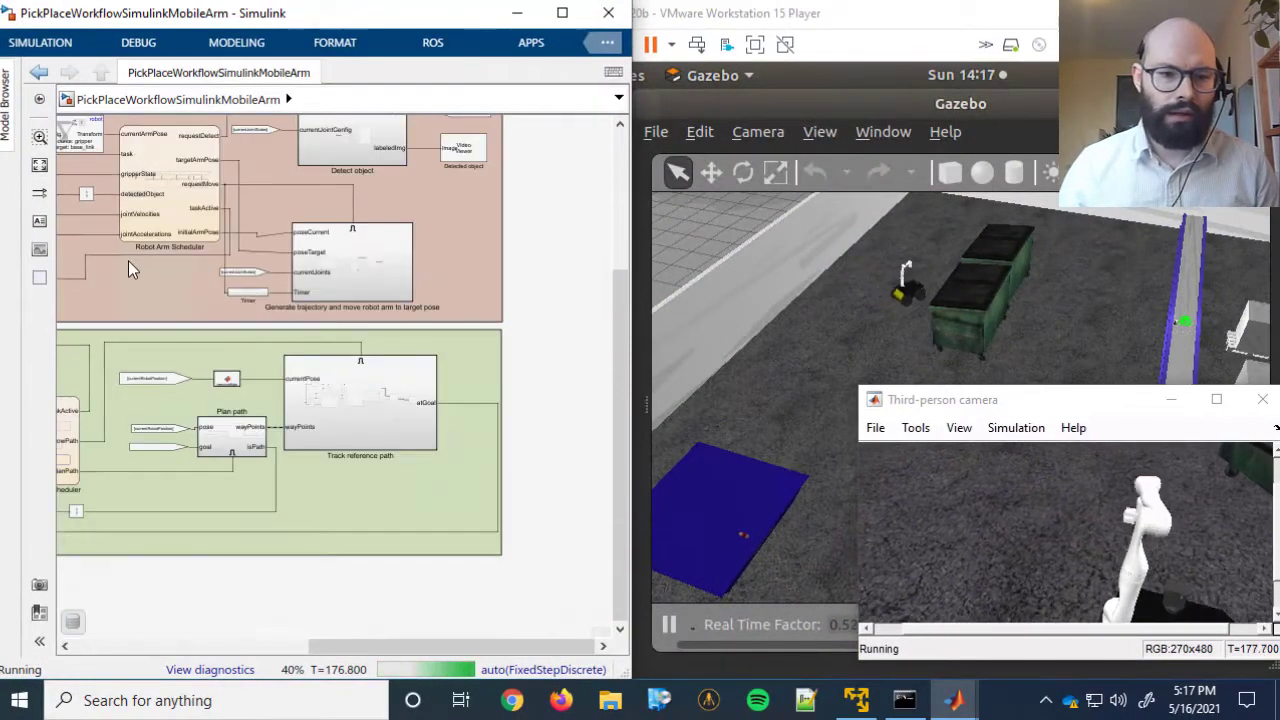
{"action": "scroll", "coordinate": [177, 543], "scroll_direction": "down", "scroll_amount": 1}
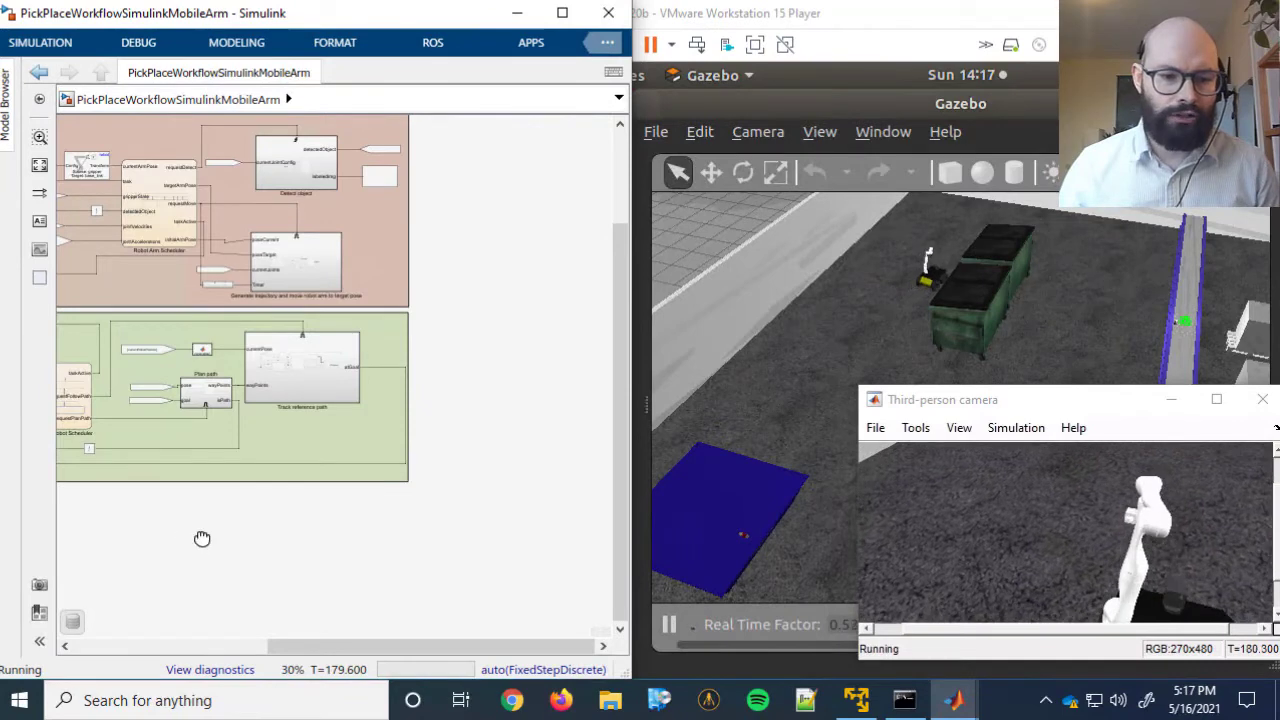
{"action": "left_click_drag", "start_coordinate": [268, 607], "coordinate": [217, 554]}
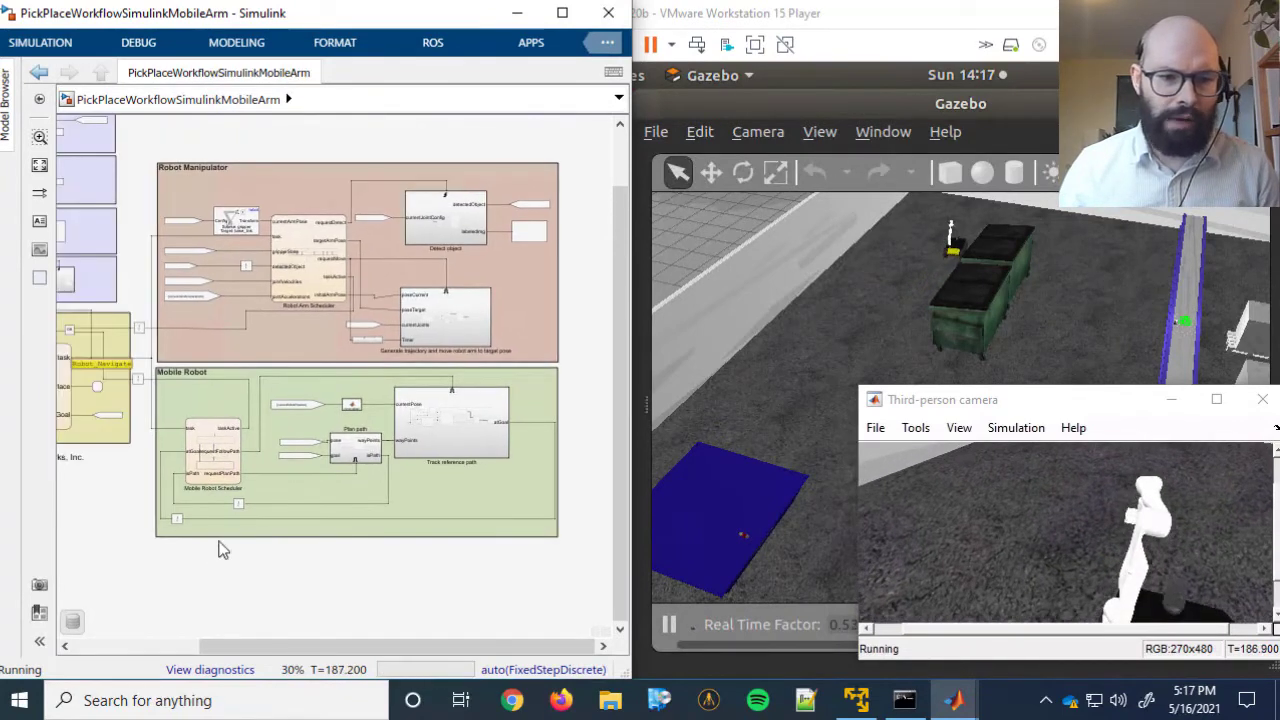
{"action": "scroll", "coordinate": [366, 335], "scroll_direction": "up", "scroll_amount": 3}
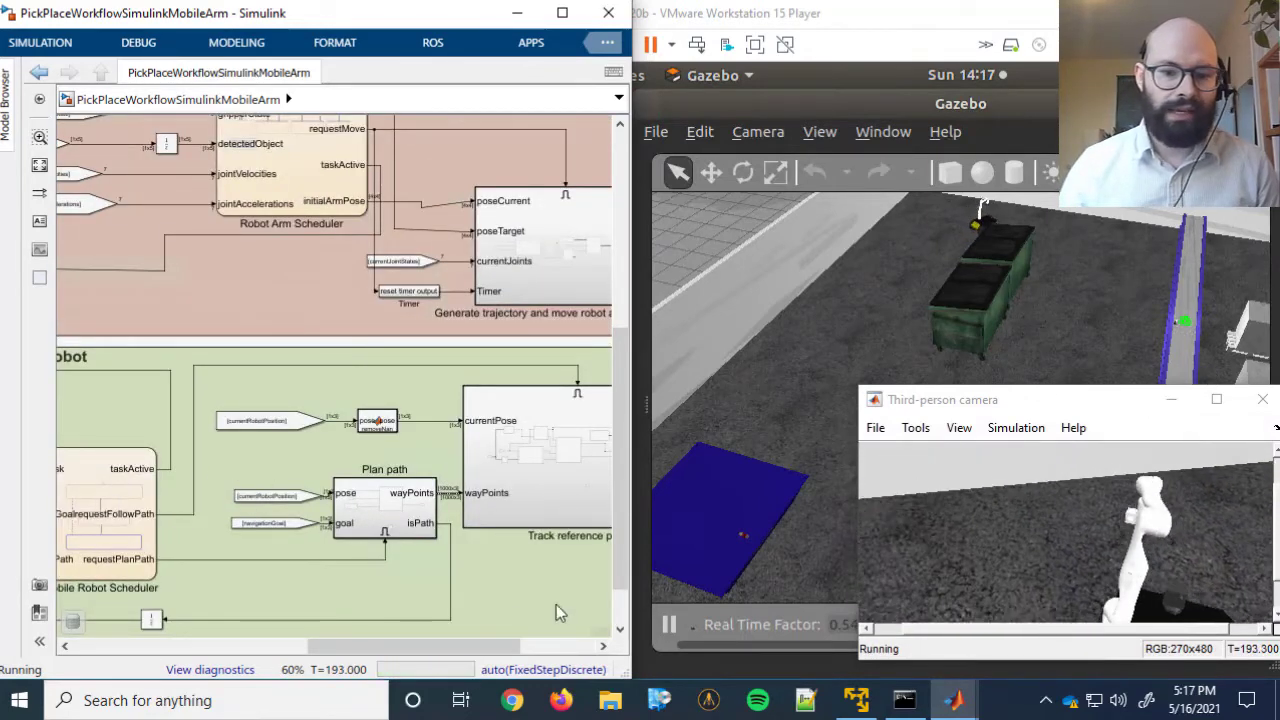
{"action": "left_click", "coordinate": [618, 369]}
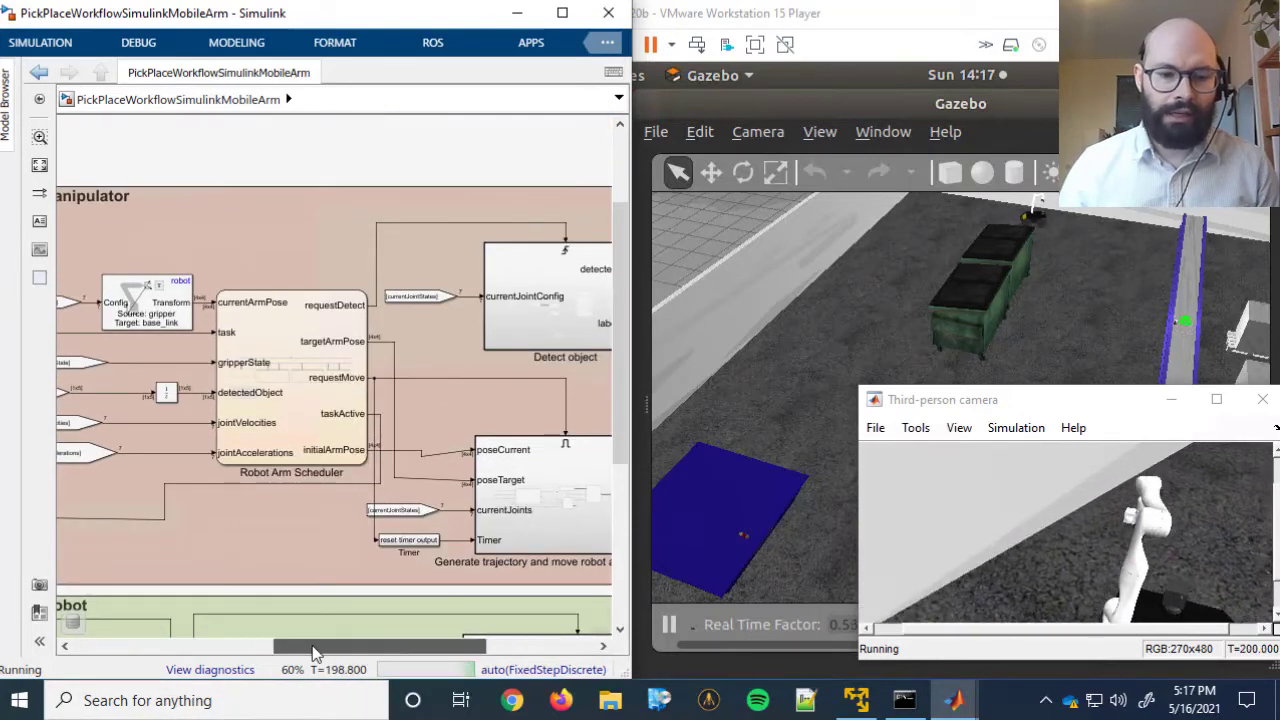
{"action": "left_click_drag", "start_coordinate": [316, 648], "coordinate": [356, 648]}
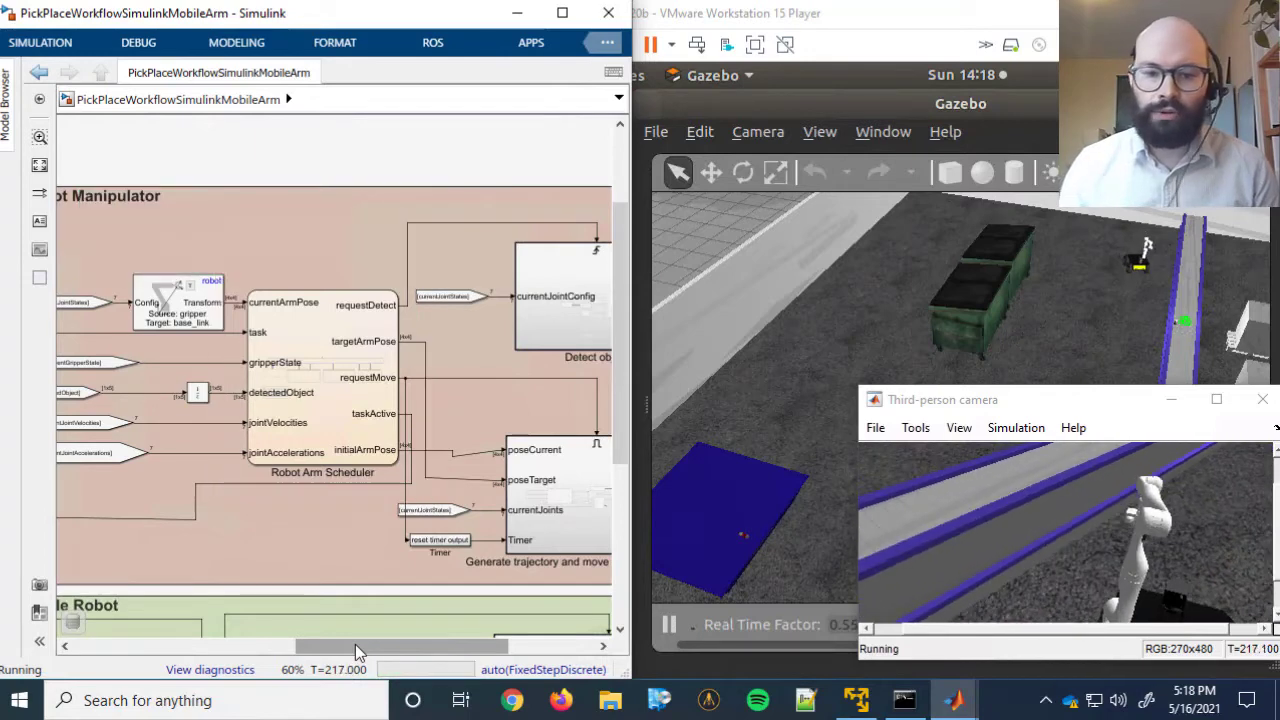
{"action": "left_click_drag", "start_coordinate": [328, 645], "coordinate": [388, 645]}
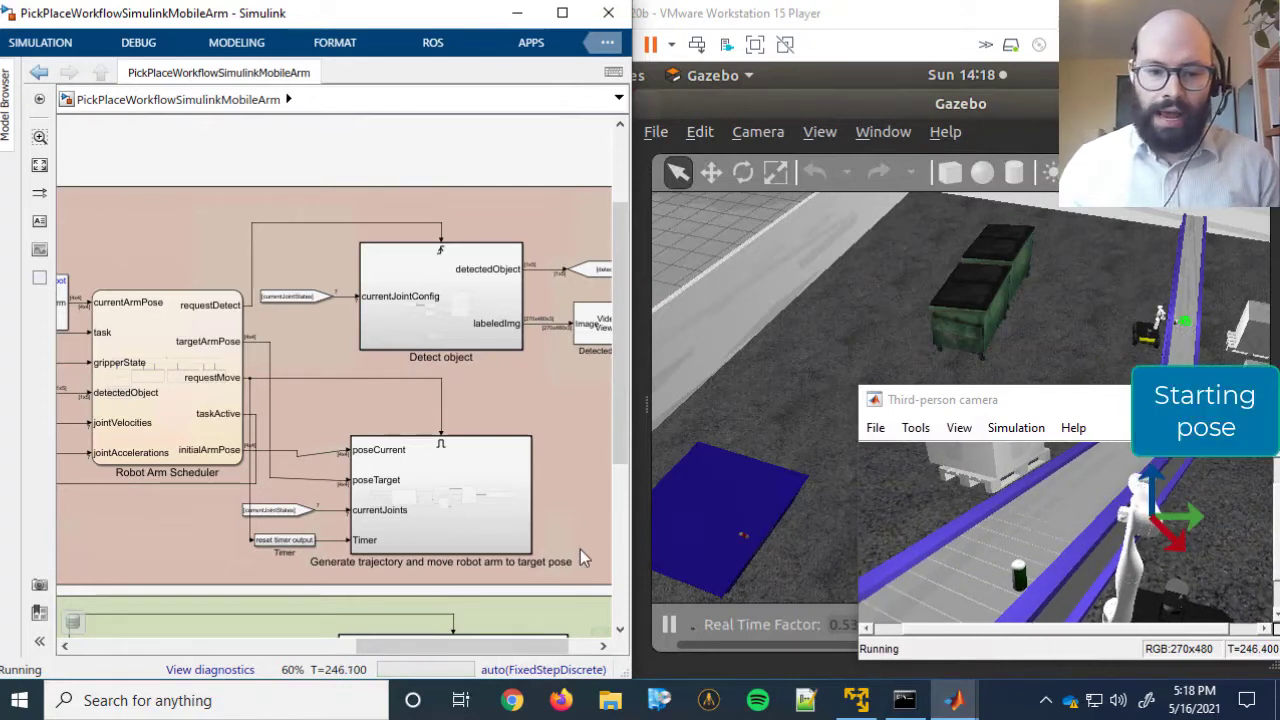
{"action": "double_click", "coordinate": [441, 504]}
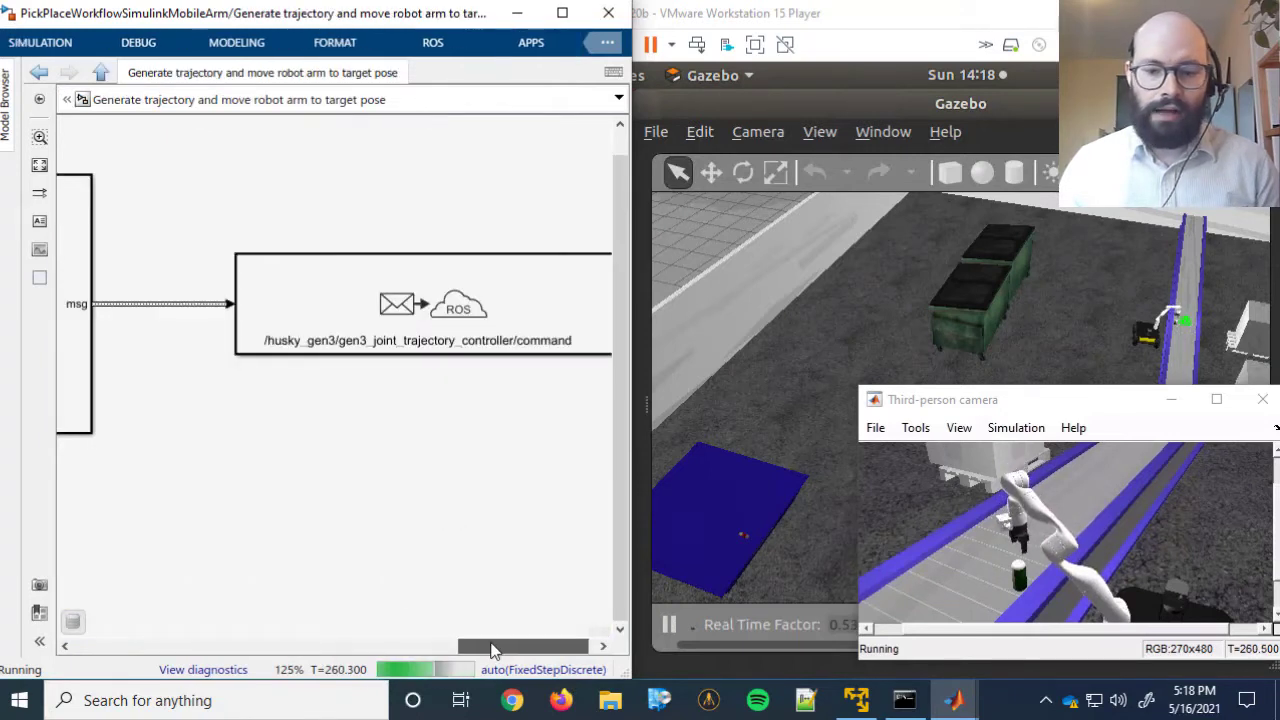
{"action": "left_click_drag", "start_coordinate": [498, 651], "coordinate": [510, 650]}
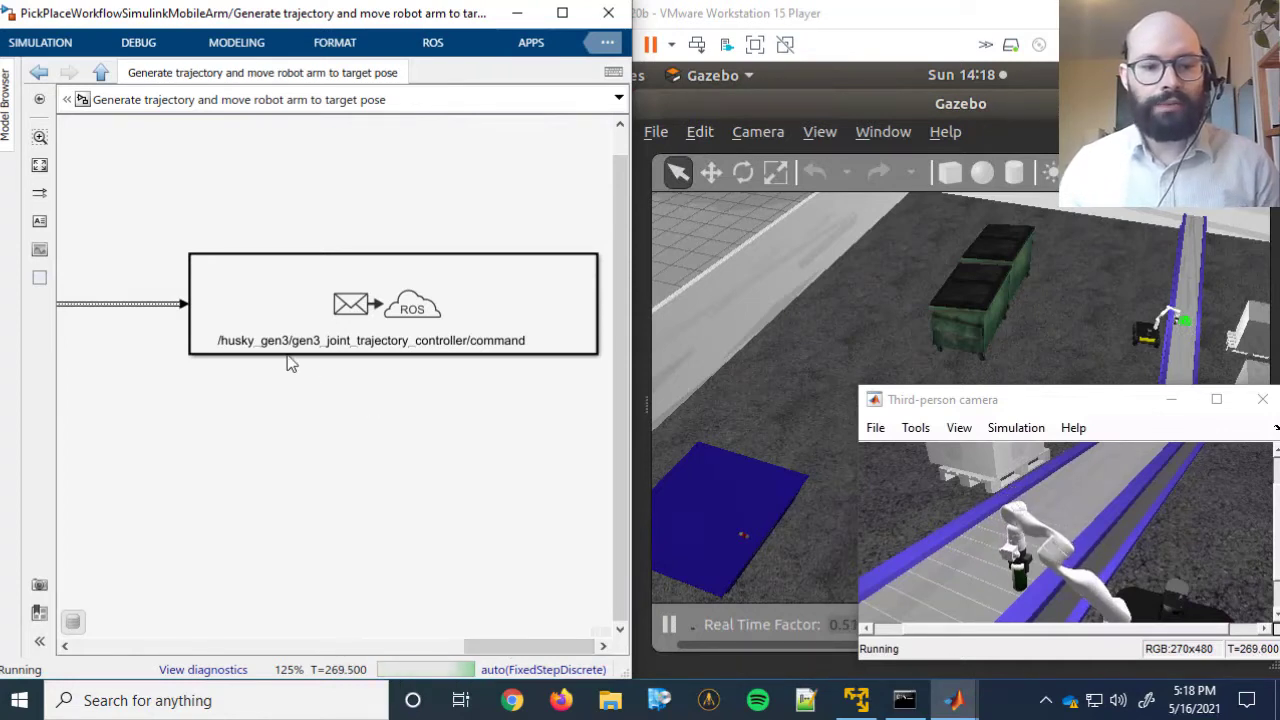
{"action": "left_click", "coordinate": [100, 73]}
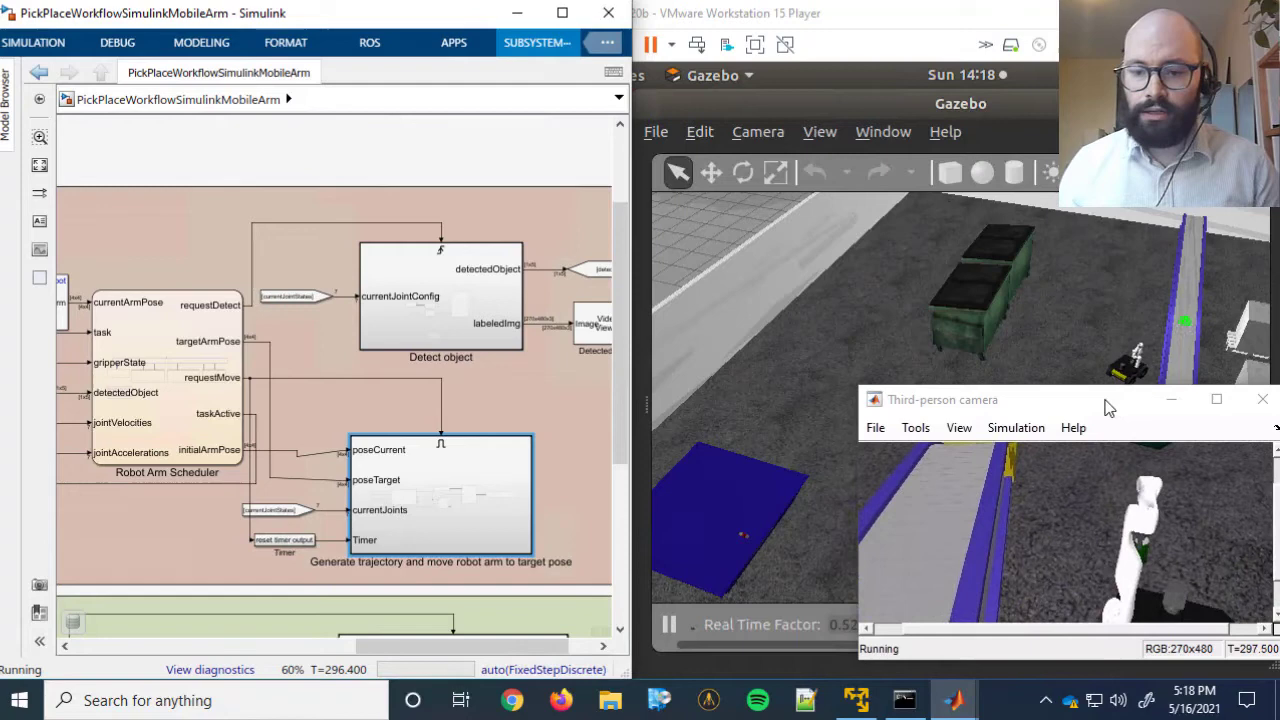
Step: Move the third-person camera feed left over the Simulink diagram to watch the green bin
{"action": "left_click_drag", "start_coordinate": [1100, 410], "coordinate": [462, 393]}
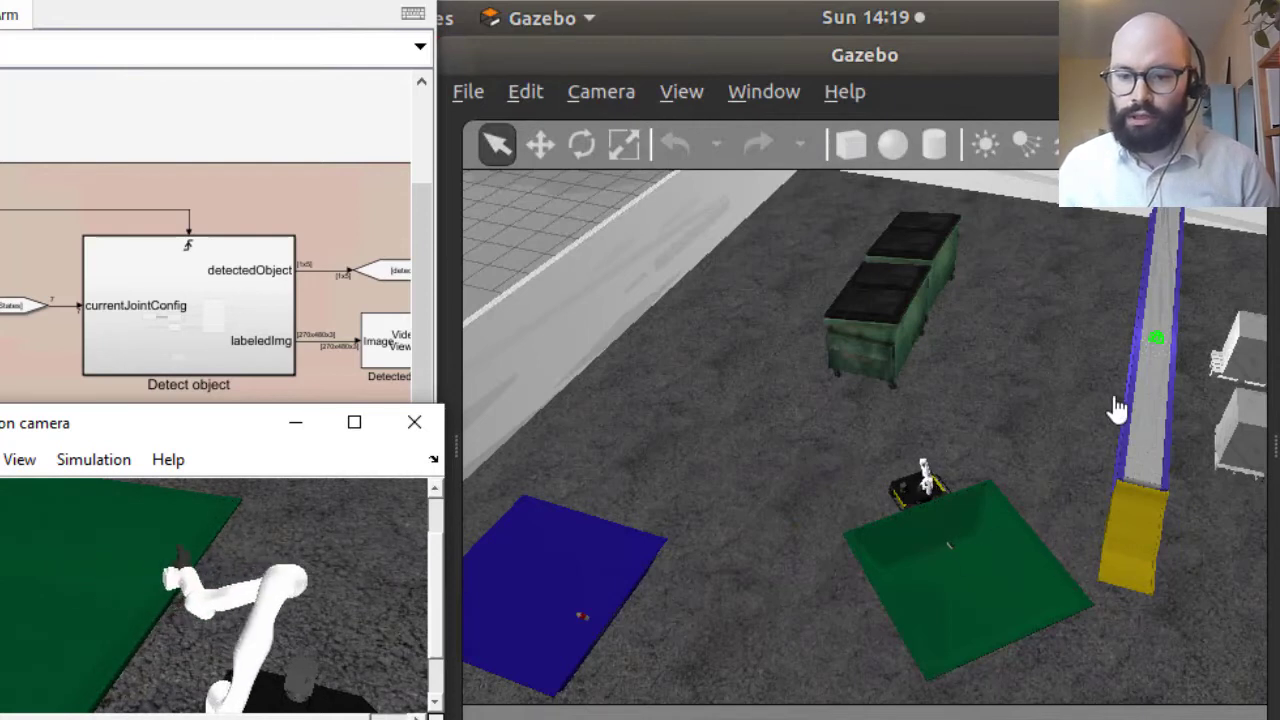
Step: Focus the Gazebo view on the conveyor and zoom in to follow the next item
{"action": "left_click", "coordinate": [1110, 330]}
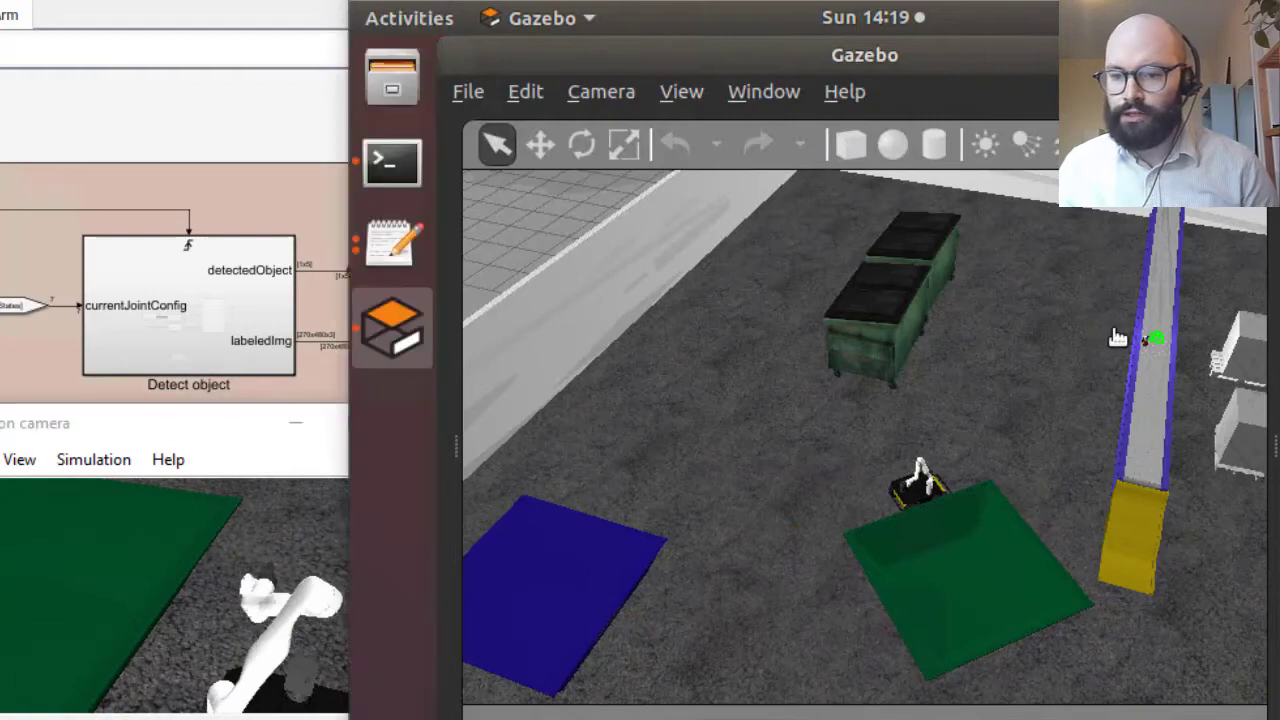
{"action": "double_click", "coordinate": [1025, 348]}
{"action": "scroll", "coordinate": [1005, 403], "scroll_direction": "up", "scroll_amount": 10}
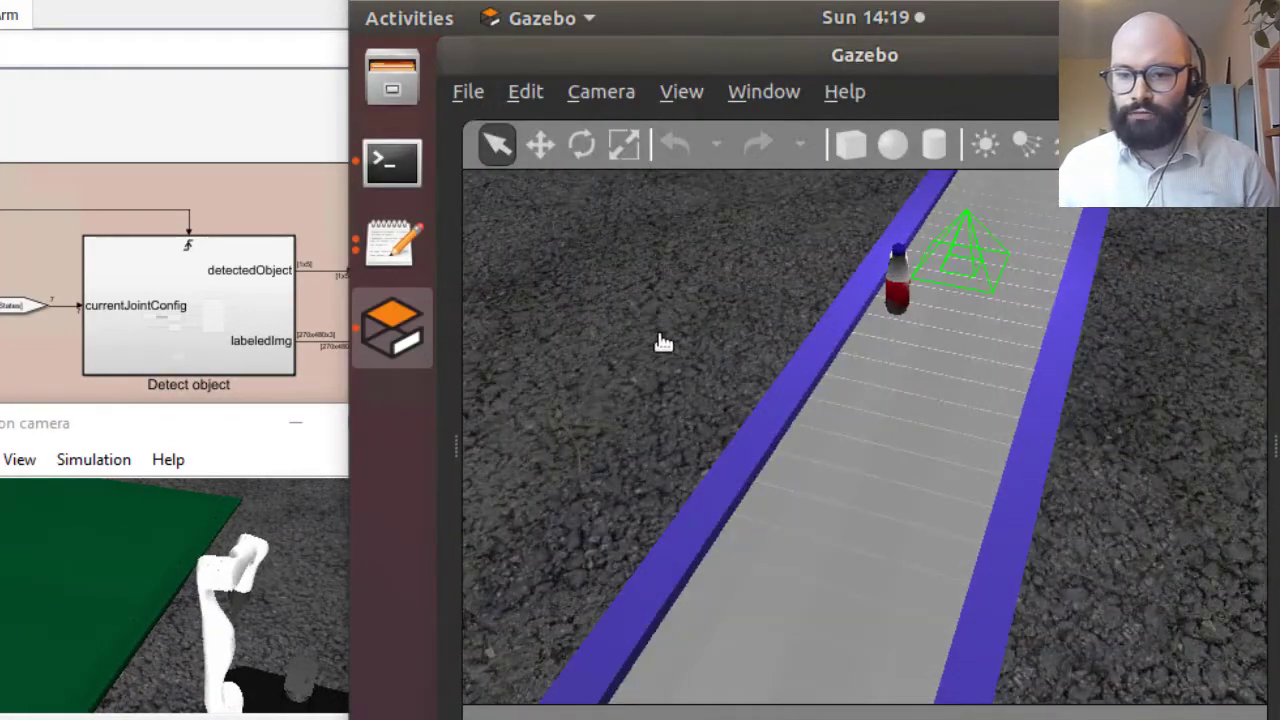
{"action": "left_click_drag", "start_coordinate": [663, 343], "coordinate": [654, 430]}
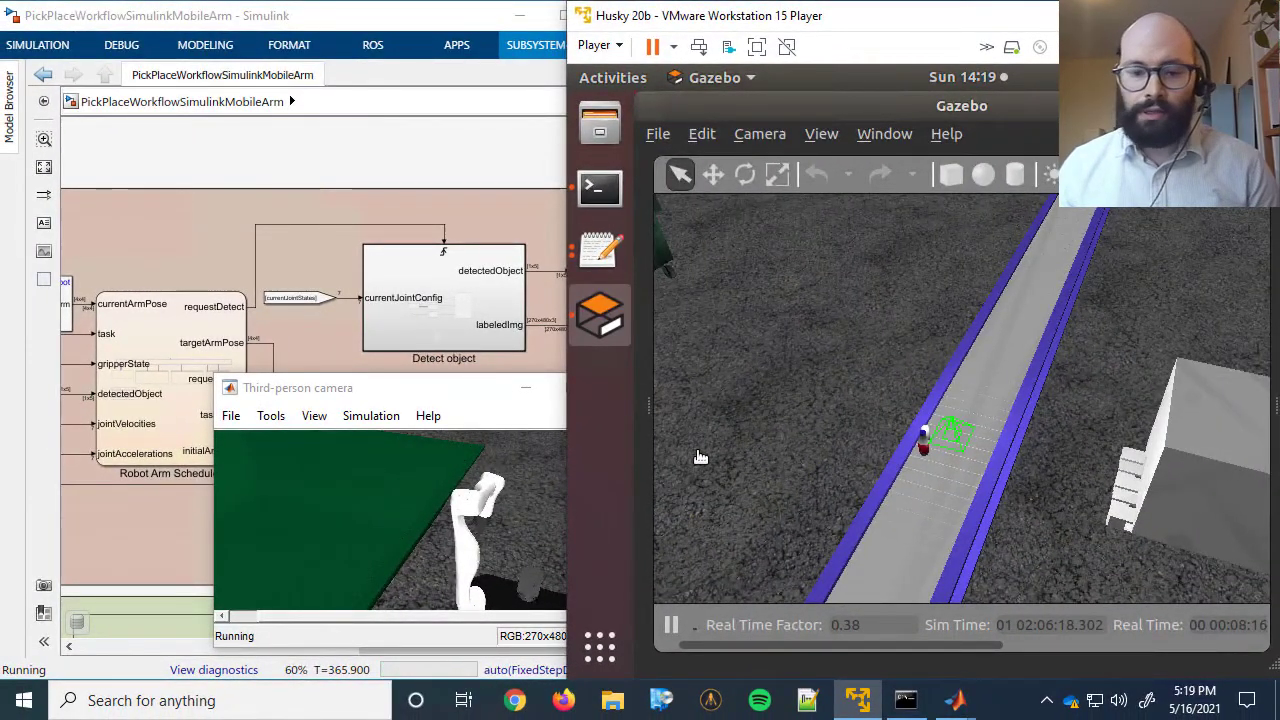
Step: Pan toward the bins and zoom out to show the wider warehouse
{"action": "left_click_drag", "start_coordinate": [700, 457], "coordinate": [848, 447]}
{"action": "scroll", "coordinate": [805, 430], "scroll_direction": "down", "scroll_amount": 2}
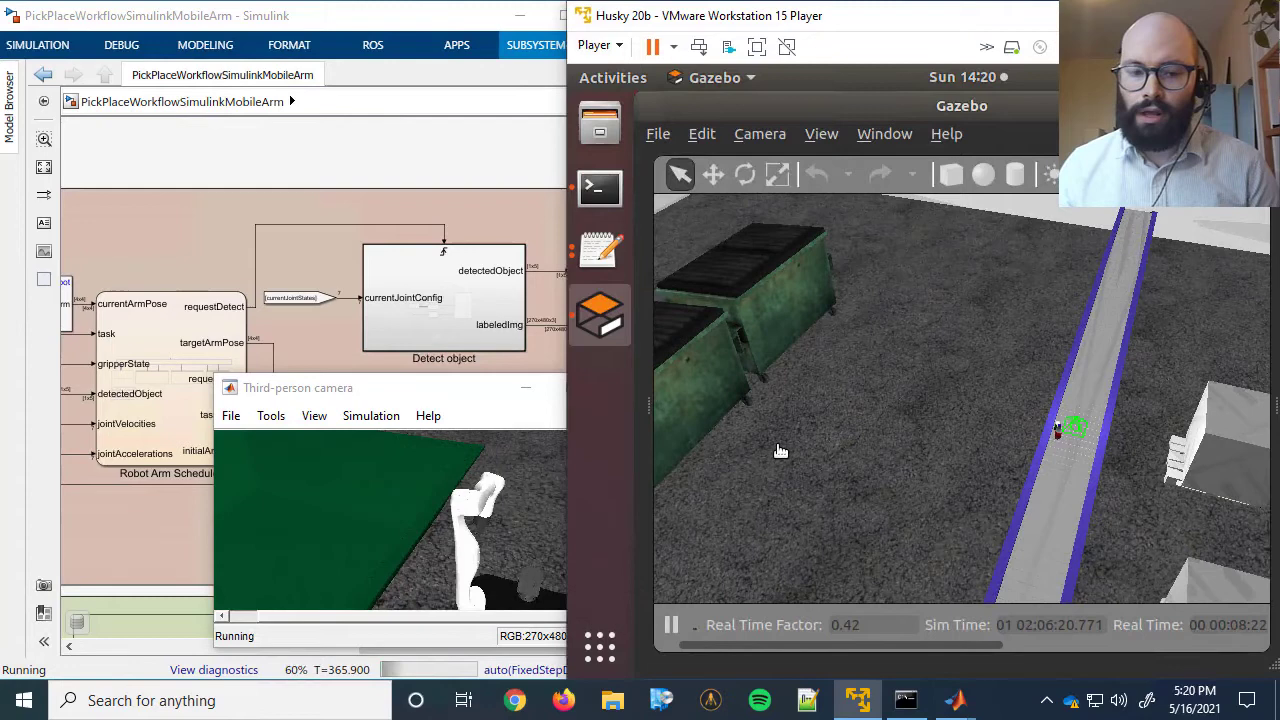
{"action": "left_click_drag", "start_coordinate": [743, 511], "coordinate": [853, 477]}
{"action": "scroll", "coordinate": [843, 491], "scroll_direction": "down", "scroll_amount": 1}
{"action": "scroll", "coordinate": [840, 490], "scroll_direction": "down", "scroll_amount": 2}
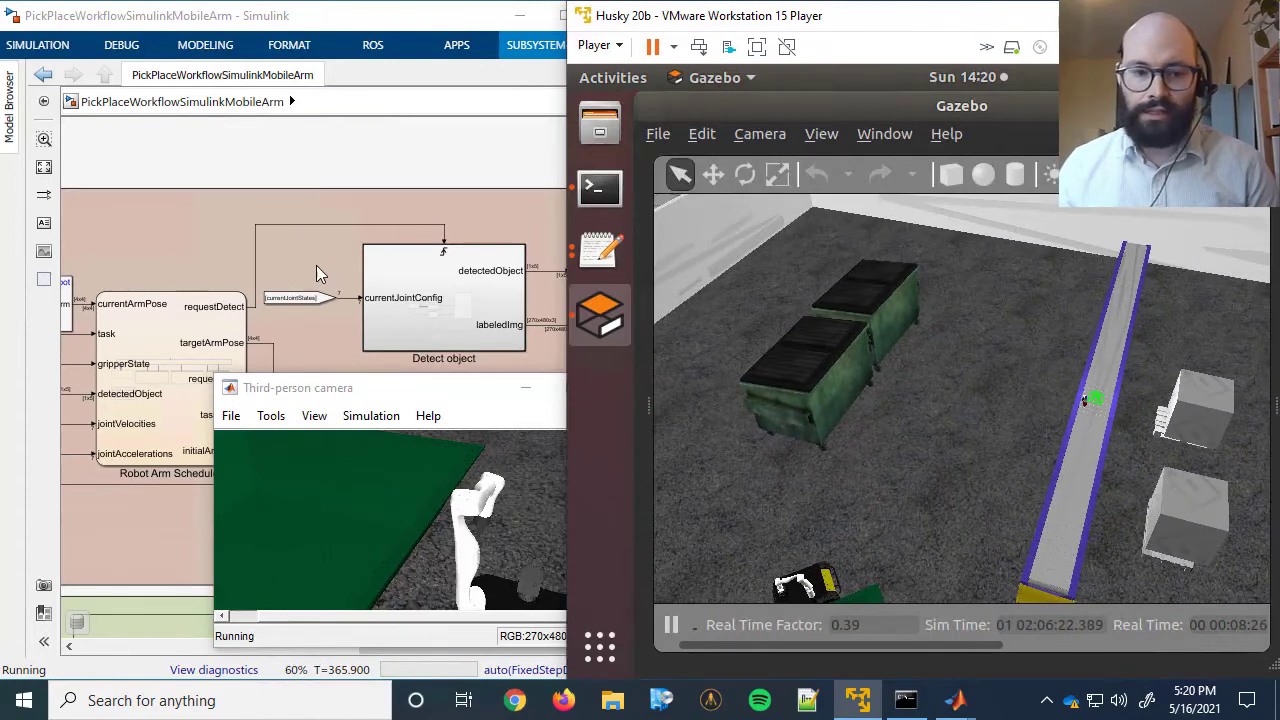